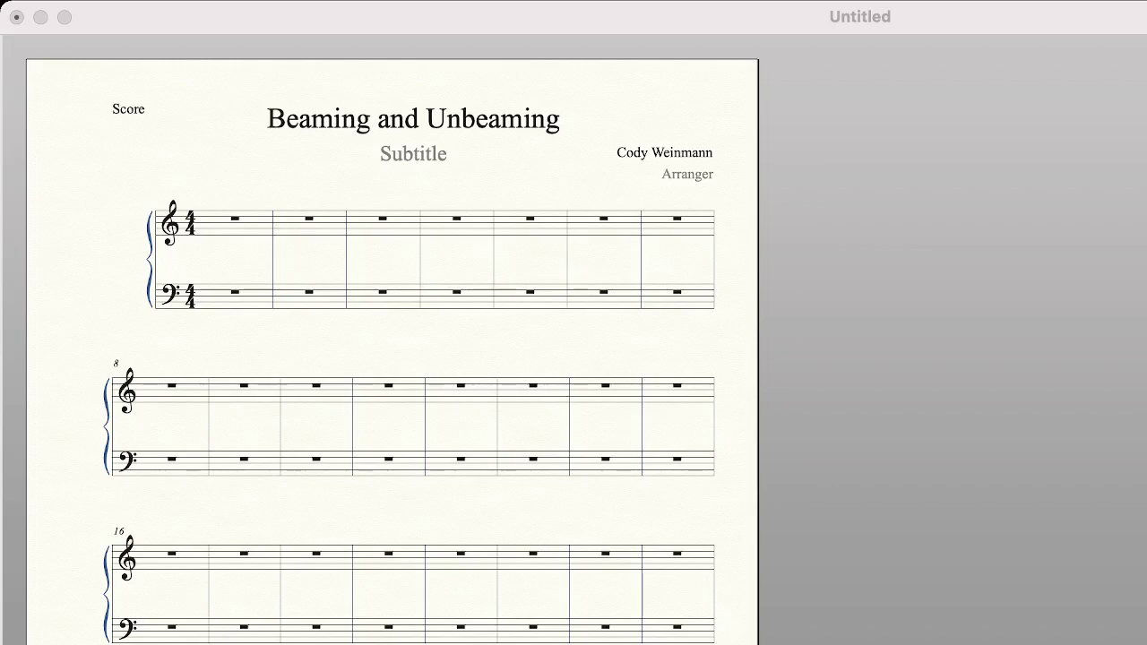
With Speedy Entry, enter eighth notes C, E, F, G from middle C upward in treble measure 1
{"action": "key", "text": "super+Tab"}
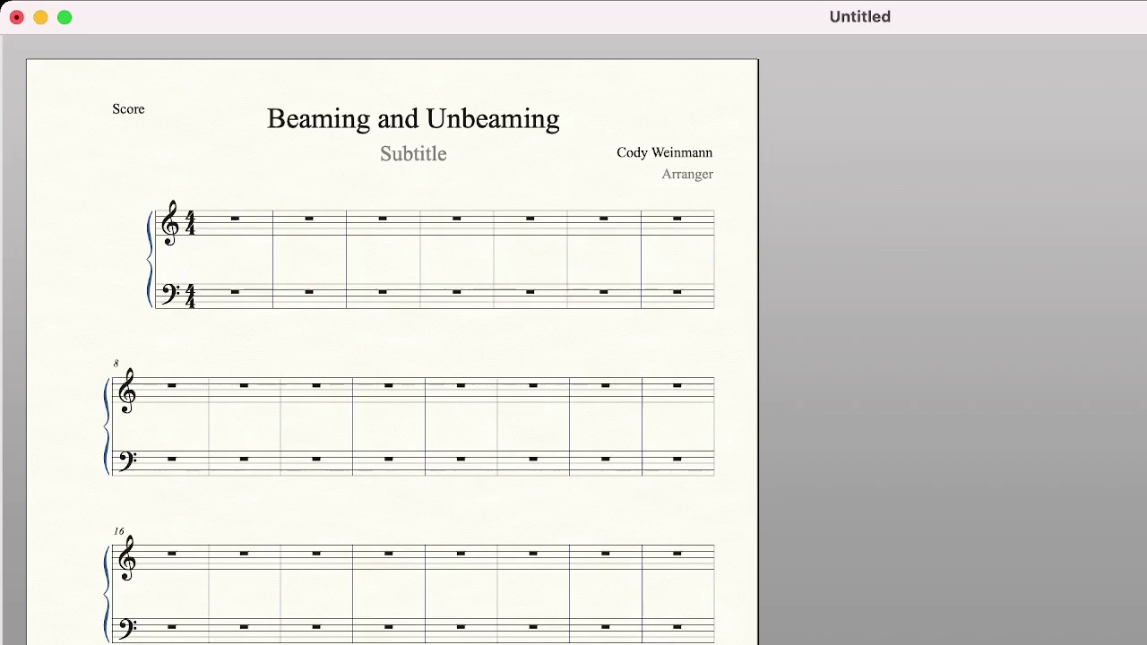
{"action": "left_click", "coordinate": [234, 223]}
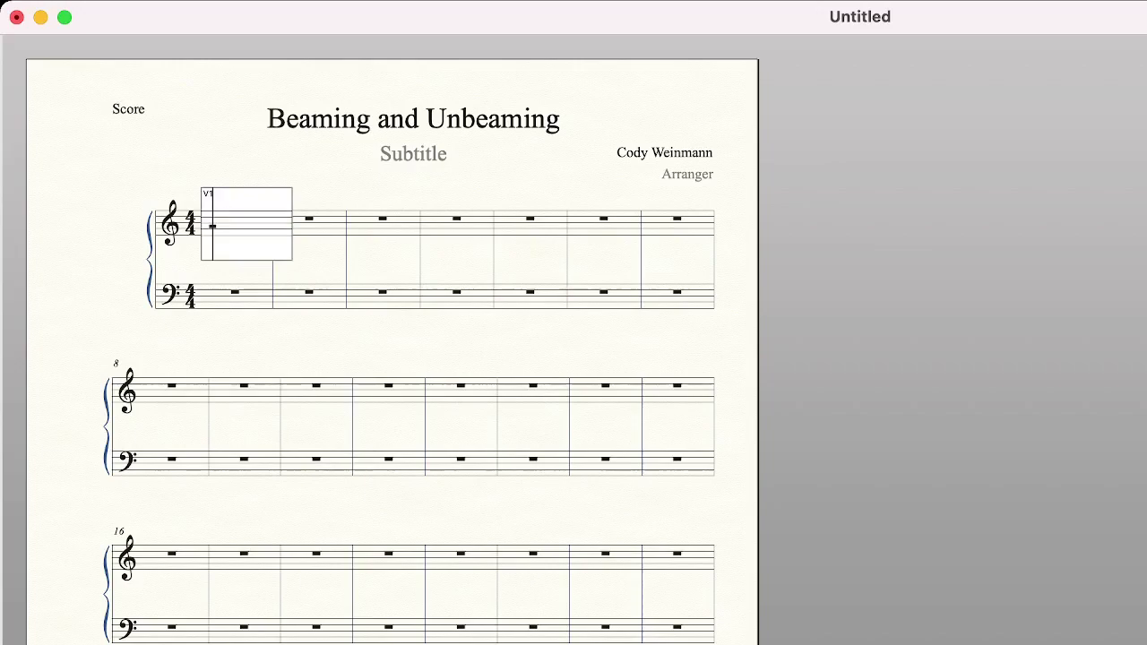
{"action": "key", "text": "Down"}
{"action": "key", "text": "Down"}
{"action": "key", "text": "Down"}
{"action": "key", "text": "Down"}
{"action": "key", "text": "Down"}
{"action": "key", "text": "e"}
{"action": "key", "text": "f"}
{"action": "key", "text": "g"}
Complete treble measure 1 with the eighth notes A, G, F, E
{"action": "key", "text": "Up"}
{"action": "key", "text": "4"}
{"action": "key", "text": "Down"}
{"action": "key", "text": "4"}
{"action": "key", "text": "Down"}
{"action": "key", "text": "4"}
{"action": "key", "text": "Down"}
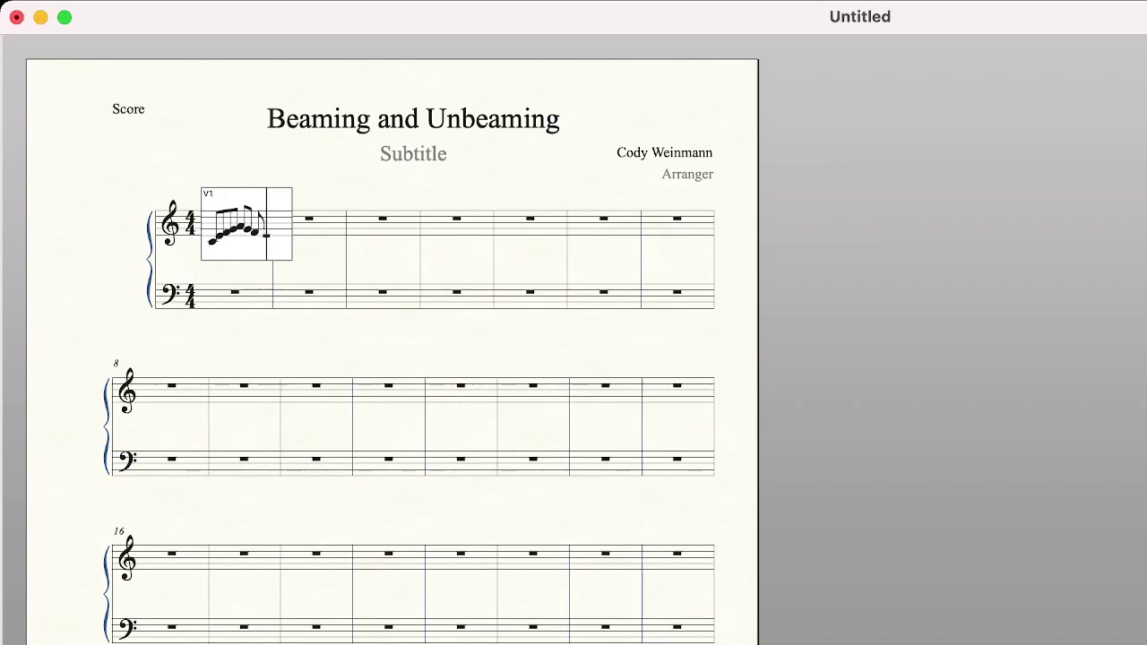
{"action": "key", "text": "4"}
Fill treble measure 2 with eighth notes D, E, D, C, E, G, E, C and finish note entry
{"action": "key", "text": "Down"}
{"action": "key", "text": "4"}
{"action": "key", "text": "Up"}
{"action": "key", "text": "4"}
{"action": "key", "text": "e"}
{"action": "key", "text": "d"}
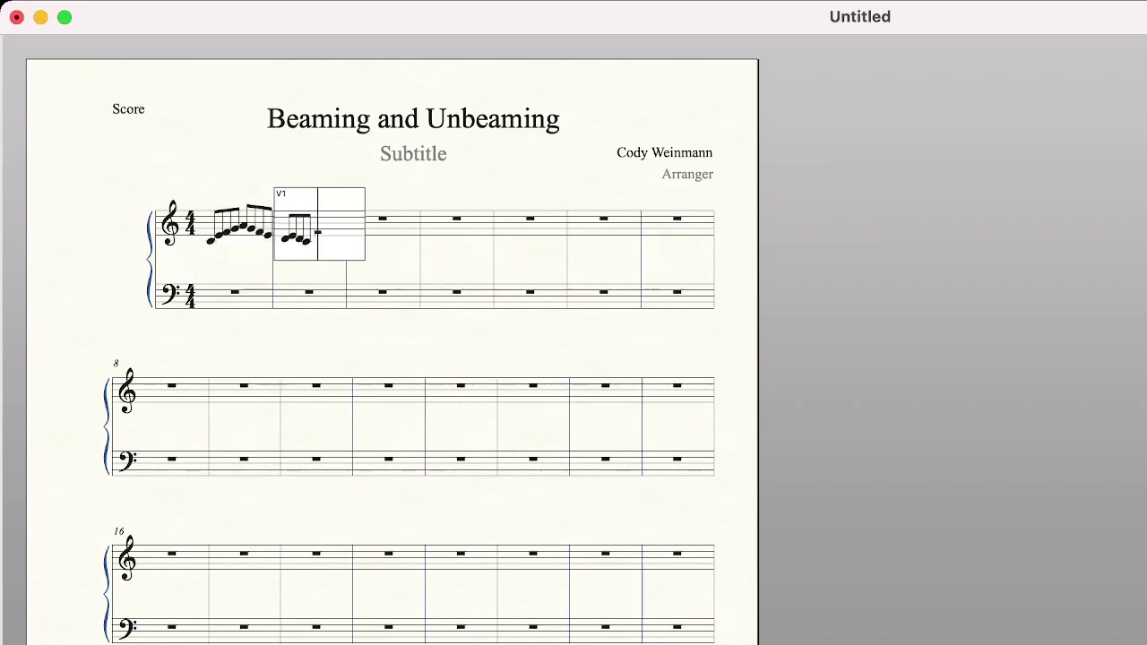
{"action": "key", "text": "g"}
{"action": "key", "text": "e"}
{"action": "key", "text": "Down"}
{"action": "key", "text": "Down"}
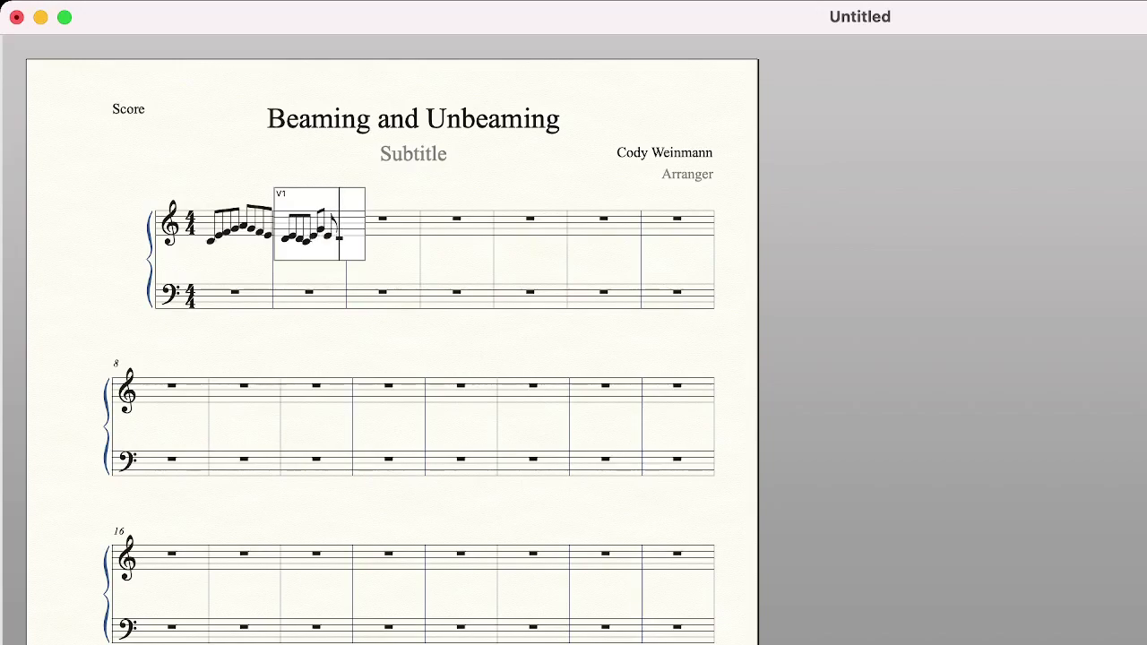
{"action": "key", "text": "4"}
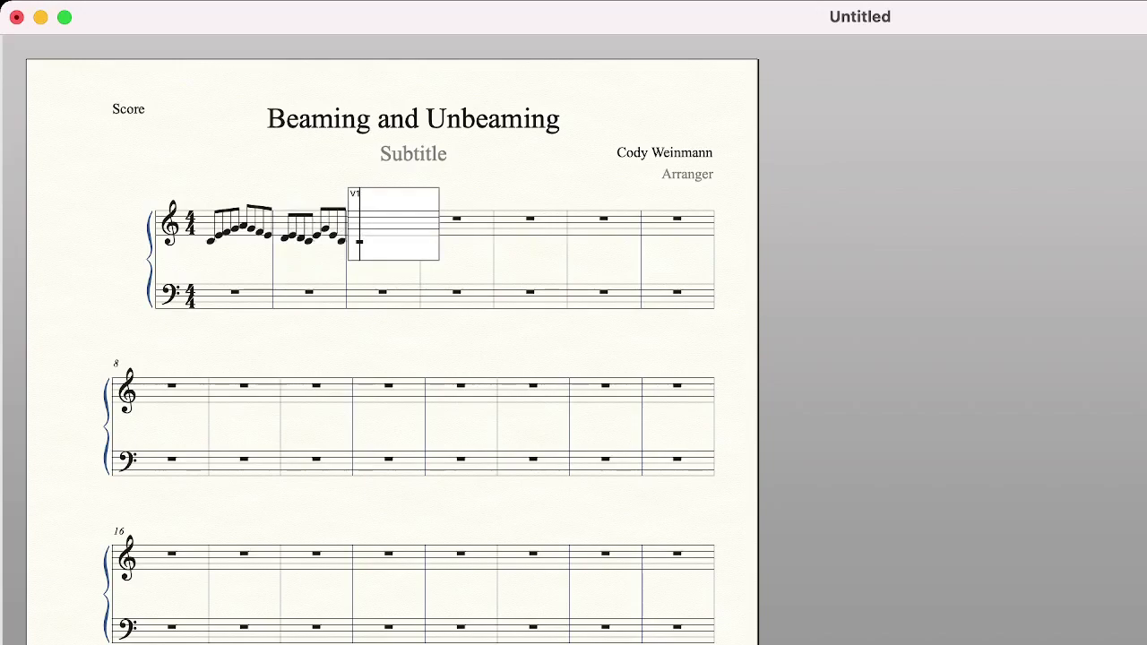
{"action": "key", "text": "Escape"}
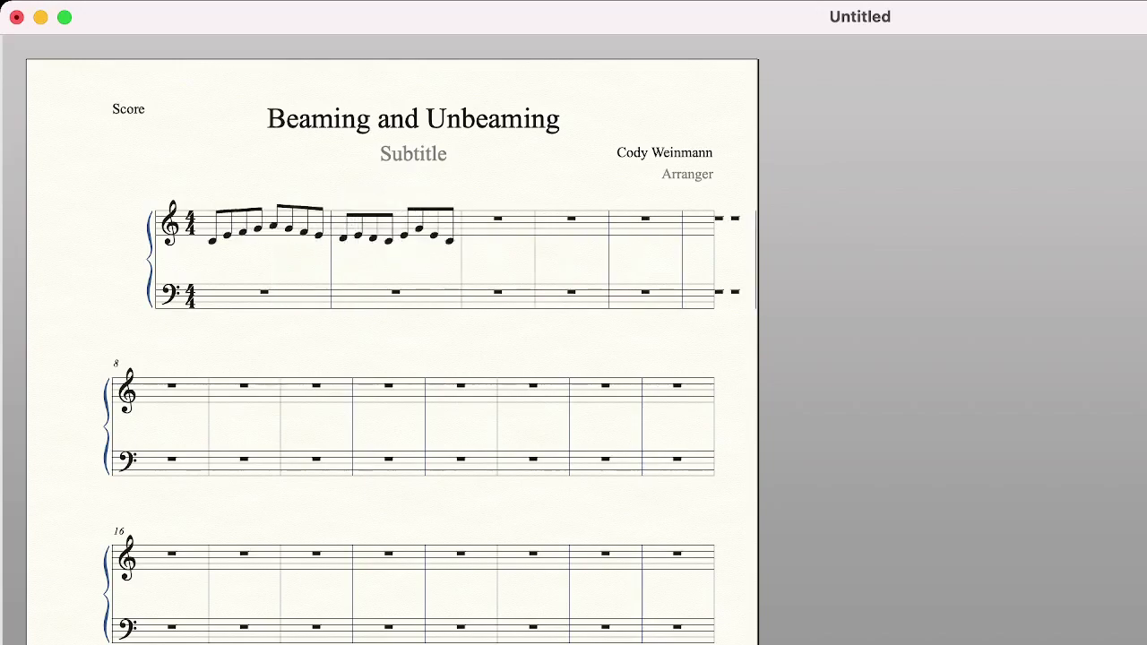
Update the score layout so the measures are redistributed within the page margins
{"action": "key", "text": "super+equal"}
{"action": "key", "text": "super+equal"}
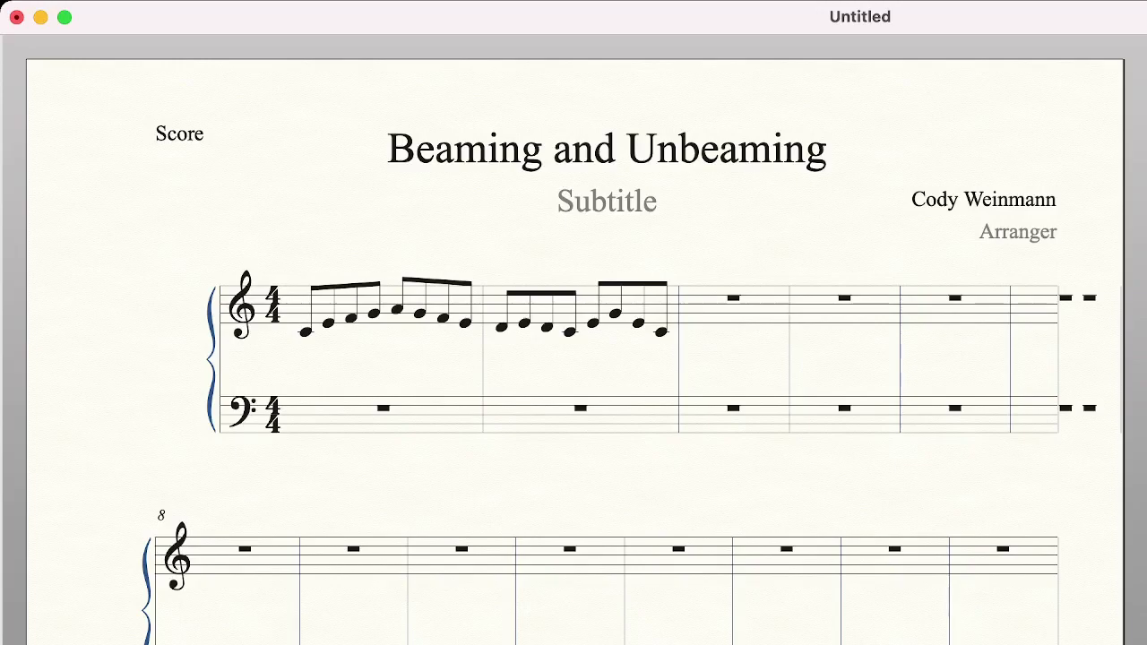
{"action": "key", "text": "super+u"}
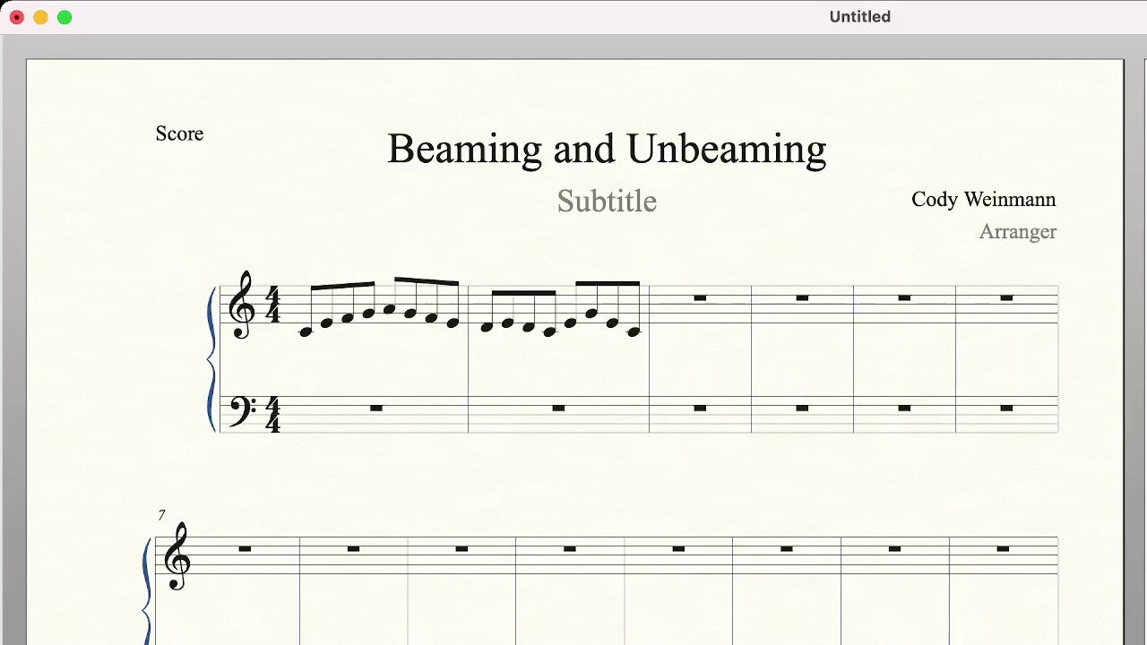
Break the beams before the third and seventh eighth notes of treble measure 1 so the notes are grouped in pairs
{"action": "left_click", "coordinate": [358, 310]}
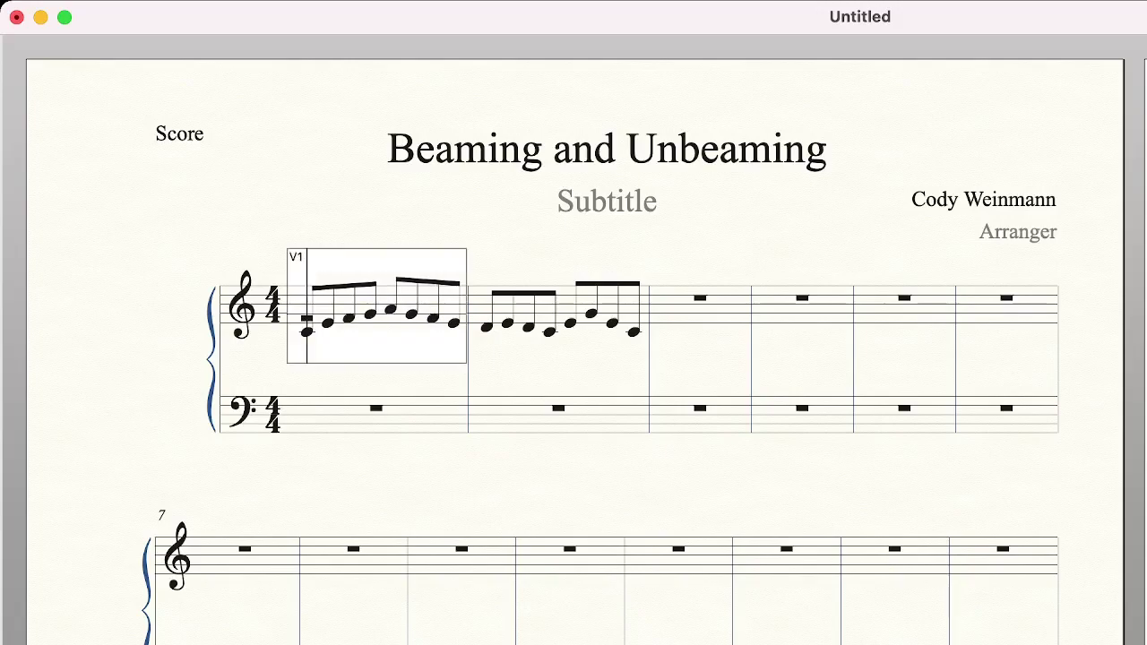
{"action": "left_click", "coordinate": [349, 309]}
{"action": "key", "text": "slash"}
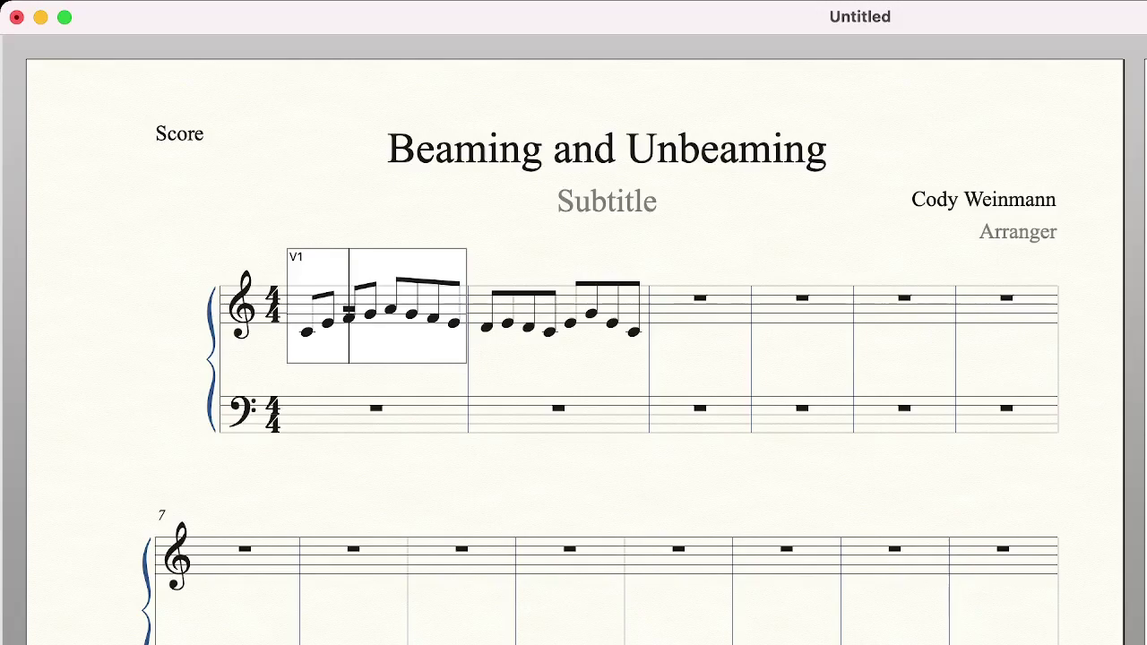
{"action": "left_click", "coordinate": [434, 304]}
{"action": "key", "text": "/"}
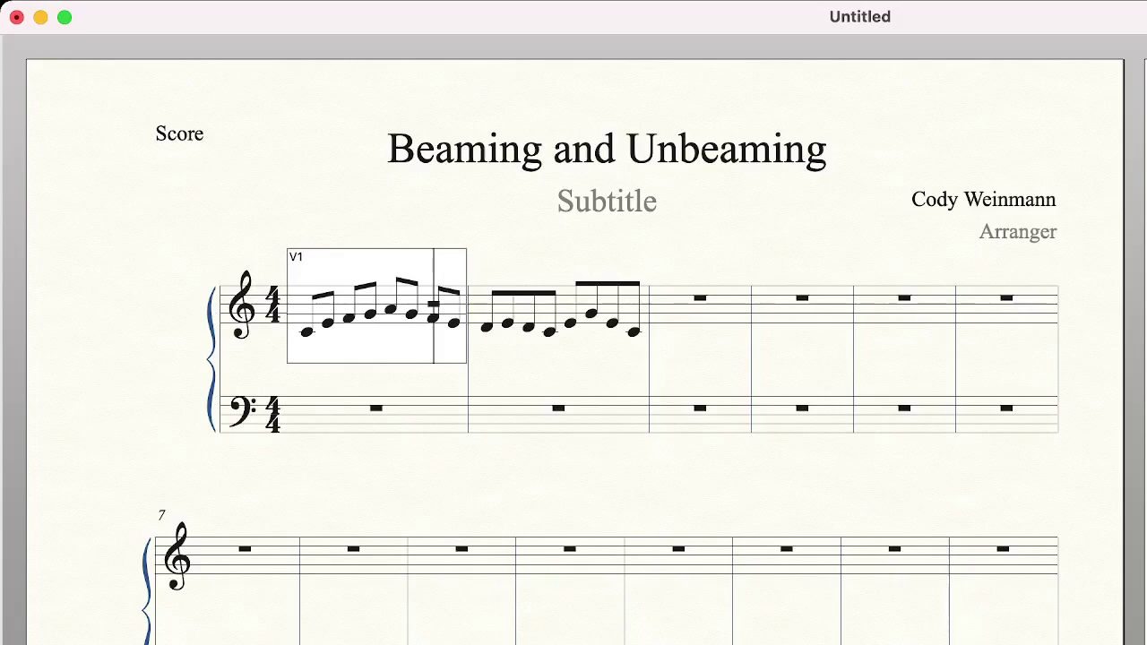
Rejoin the beam between the second and third eighth notes of treble measure 1
{"action": "key", "text": "Left"}
{"action": "key", "text": "Left"}
{"action": "key", "text": "Left"}
{"action": "key", "text": "Left"}
{"action": "key", "text": "Left"}
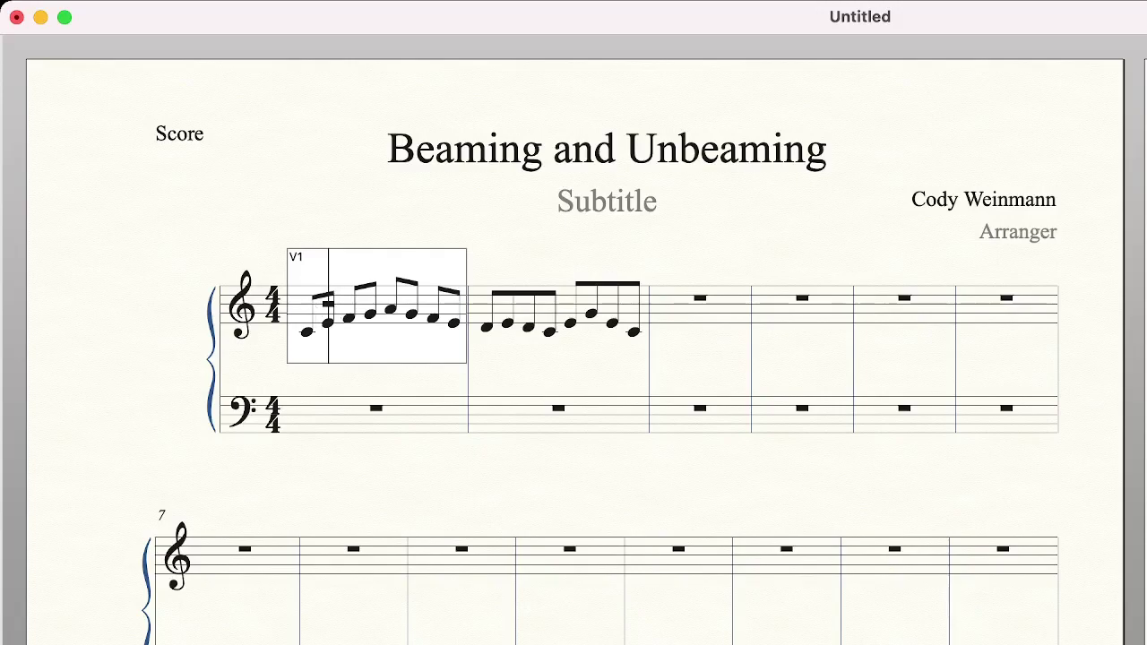
{"action": "key", "text": "Right"}
{"action": "key", "text": "/"}
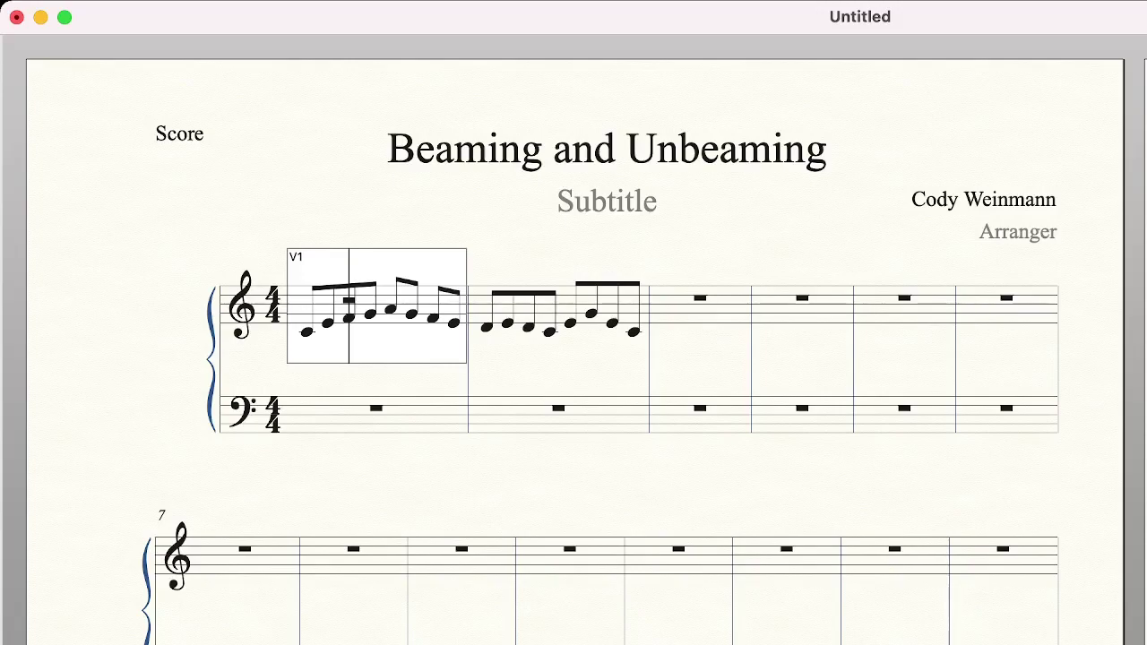
Rejoin the beam between the sixth and seventh eighth notes of treble measure 1 and close the measure
{"action": "key", "text": "Right"}
{"action": "key", "text": "Right"}
{"action": "key", "text": "Right"}
{"action": "key", "text": "Right"}
{"action": "key", "text": "slash"}
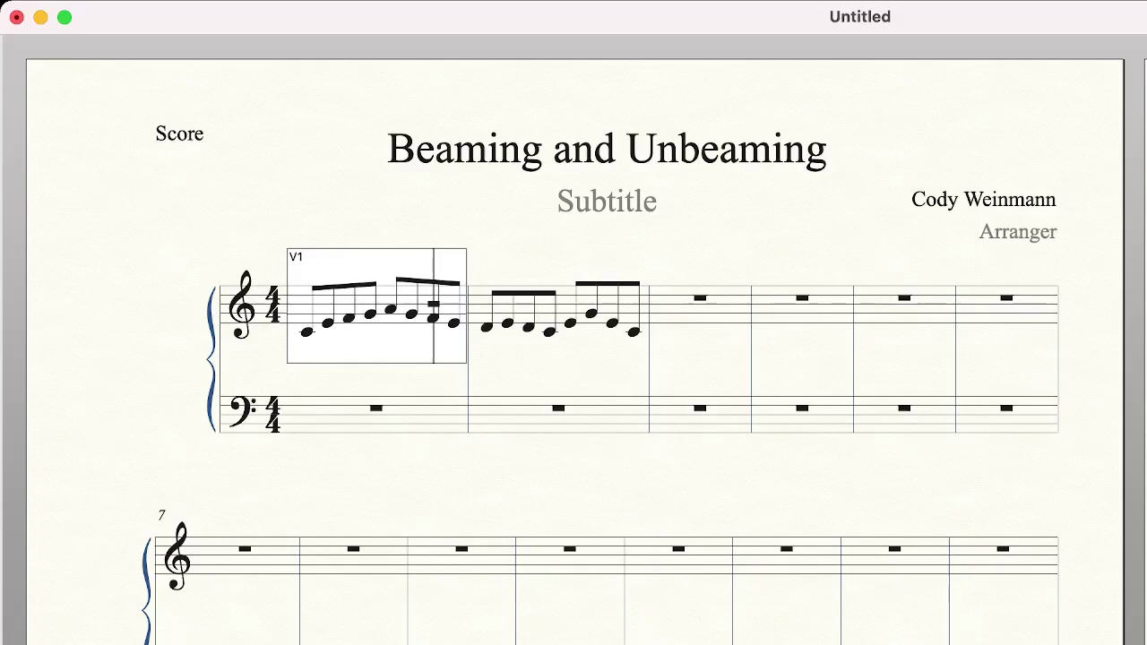
{"action": "key", "text": "Escape"}
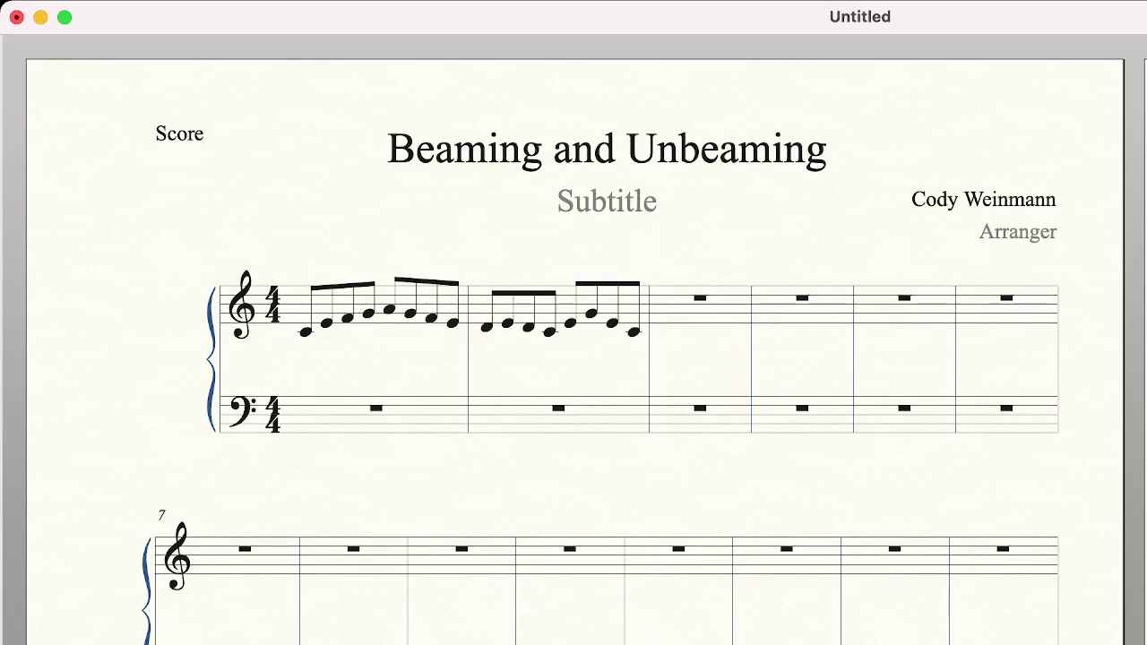
Change the time signature to 6/8 starting at measure 3
{"action": "double_click", "coordinate": [700, 305]}
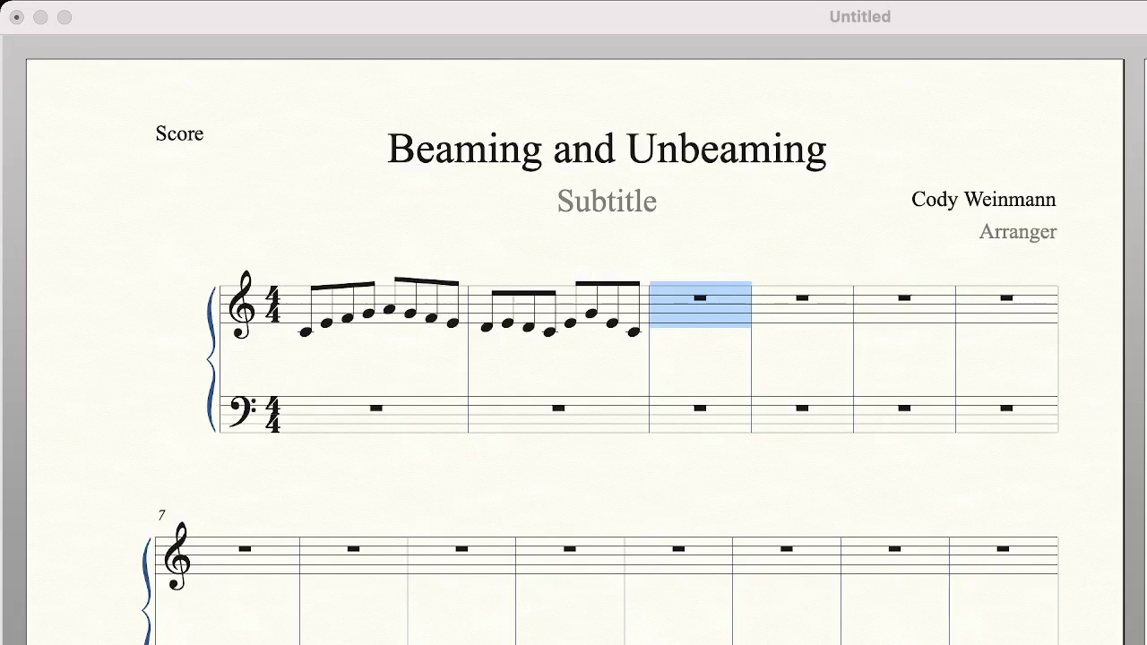
{"action": "key", "text": "Return"}
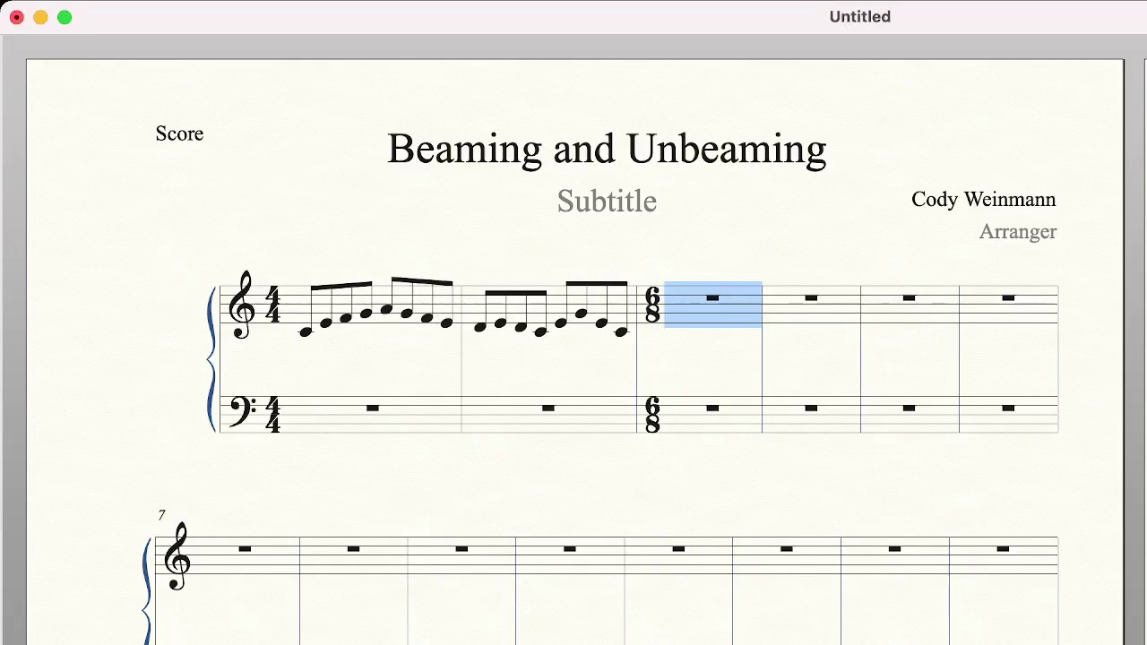
{"action": "key", "text": "Escape"}
Enter the ascending eighth notes G, A, B, C, D, E in treble measure 3 and finish note entry
{"action": "left_click", "coordinate": [713, 306]}
{"action": "left_click", "coordinate": [372, 306]}
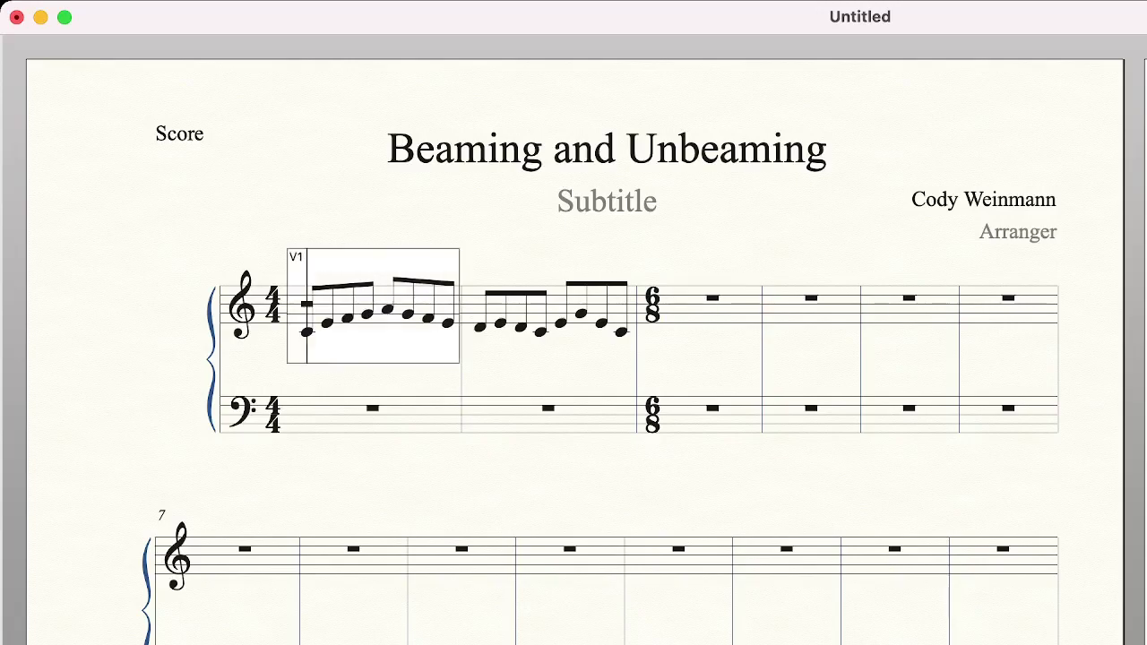
{"action": "left_click", "coordinate": [713, 310]}
{"action": "key", "text": "4"}
{"action": "key", "text": "Up"}
{"action": "key", "text": "4"}
{"action": "key", "text": "Up"}
{"action": "key", "text": "4"}
{"action": "key", "text": "Up"}
{"action": "key", "text": "d"}
{"action": "key", "text": "e"}
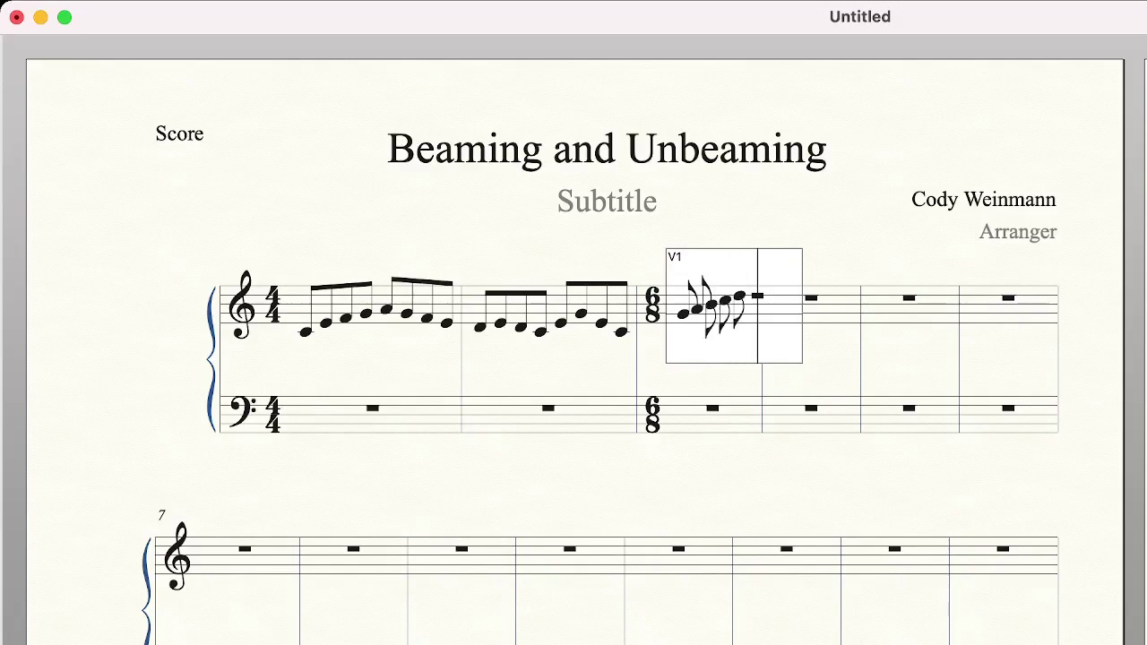
{"action": "key", "text": "f"}
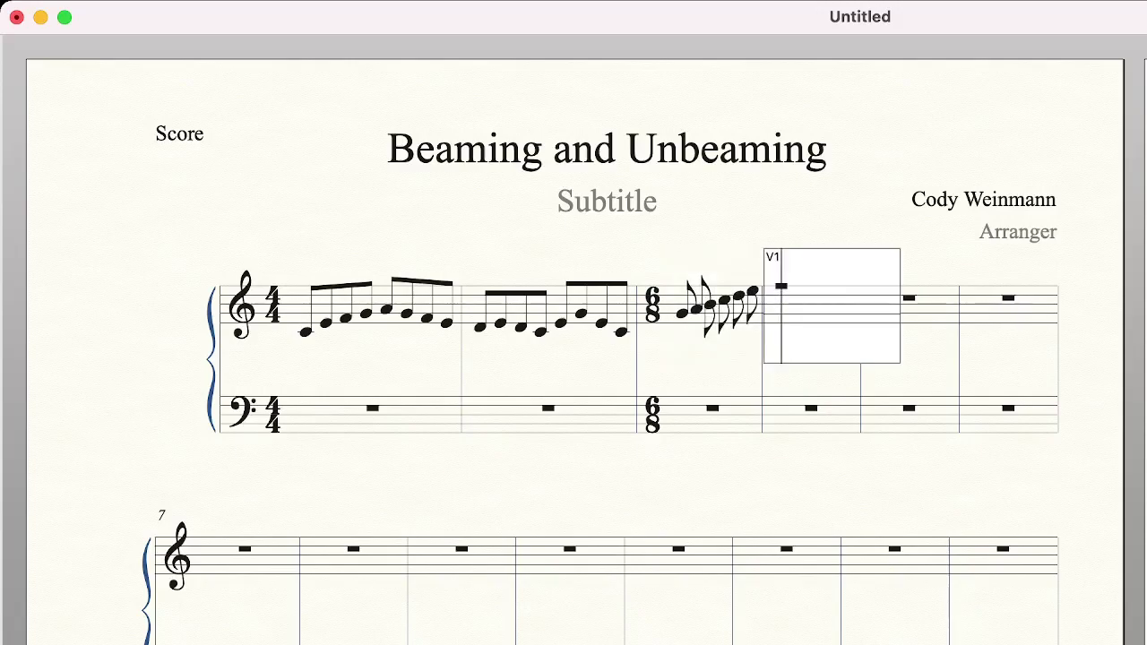
{"action": "key", "text": "Escape"}
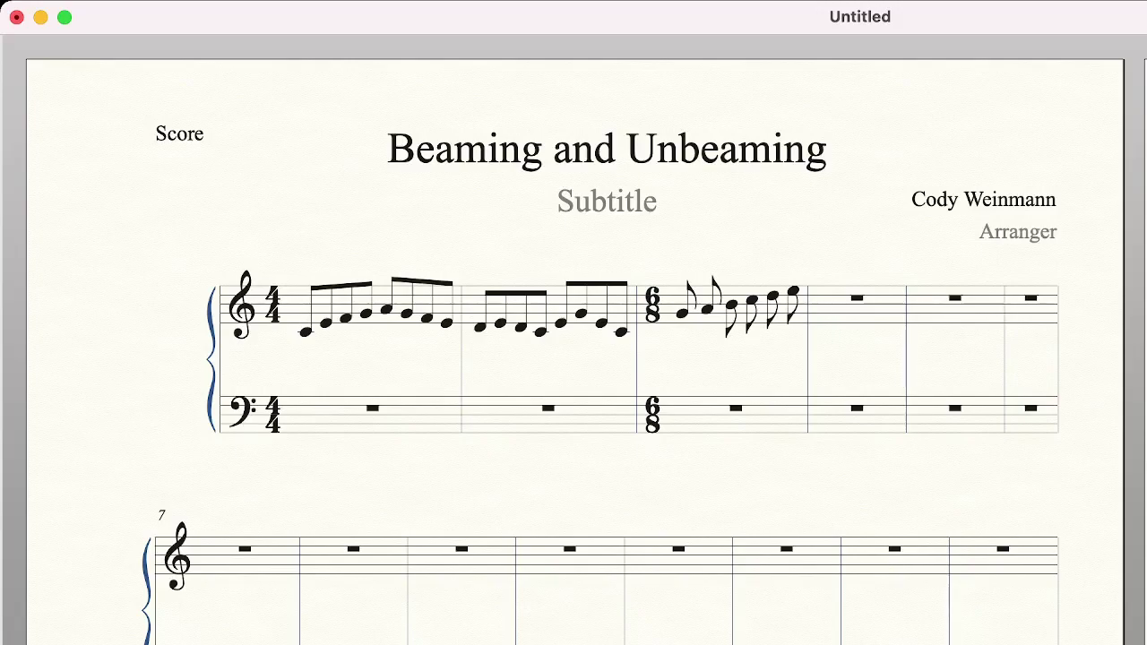
Beam the first three eighth notes, G, A and B, together in treble measure 3
{"action": "left_click", "coordinate": [709, 309]}
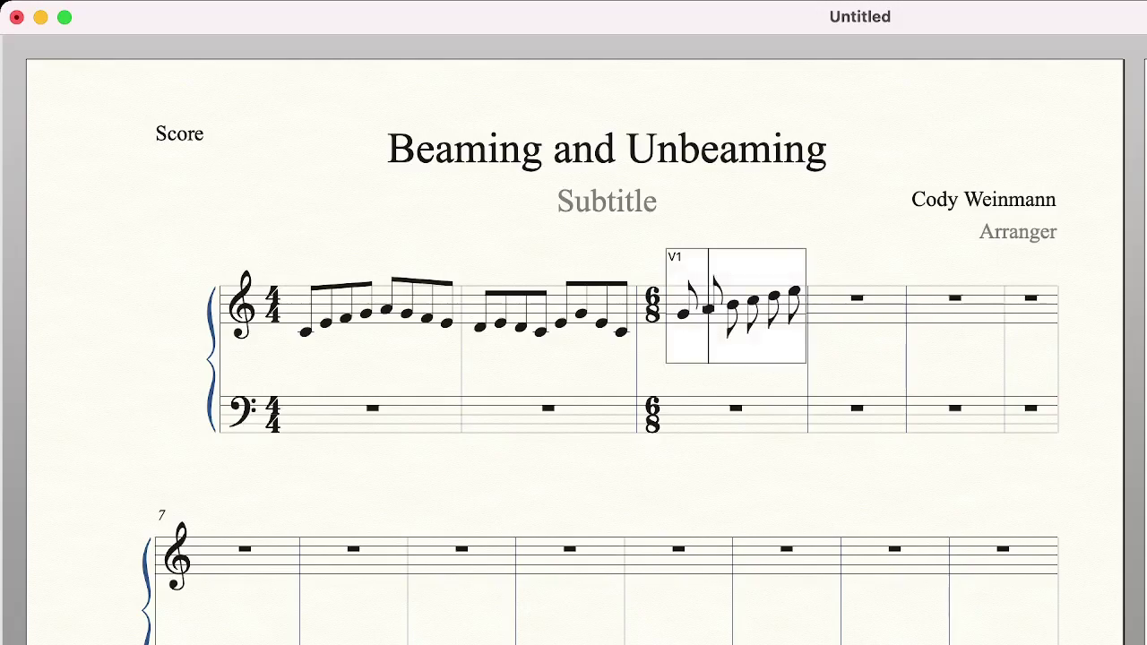
{"action": "key", "text": "slash"}
{"action": "key", "text": "Right"}
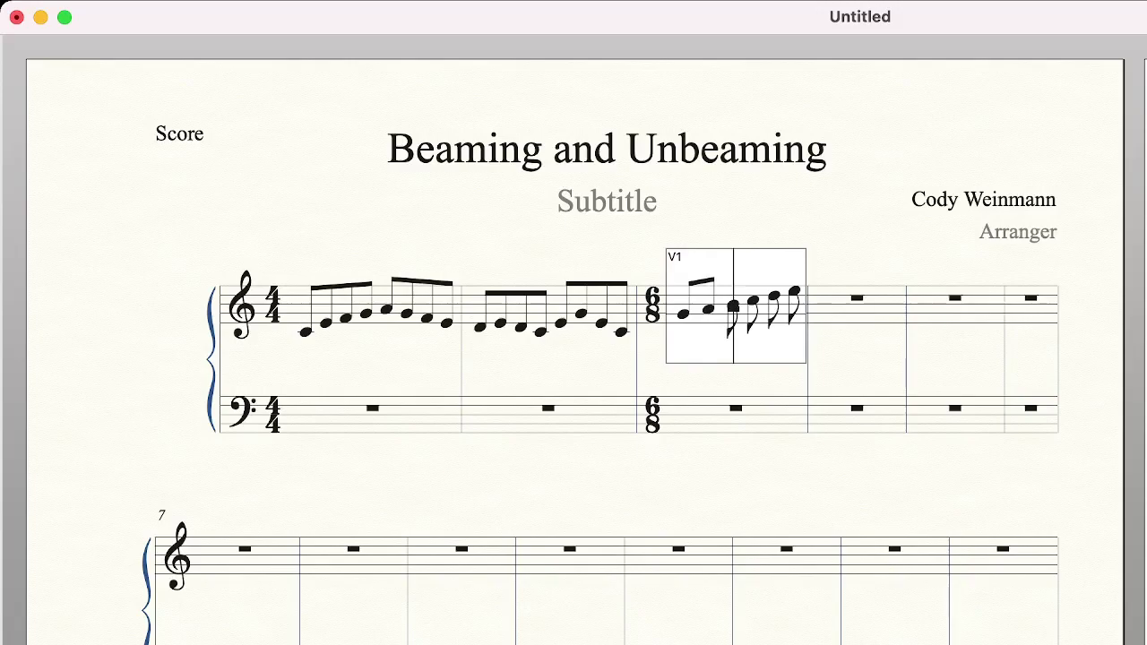
{"action": "key", "text": "b"}
Join the fourth and fifth eighth notes, C and D, of treble measure 3 with a beam
{"action": "key", "text": "Right"}
{"action": "key", "text": "Right"}
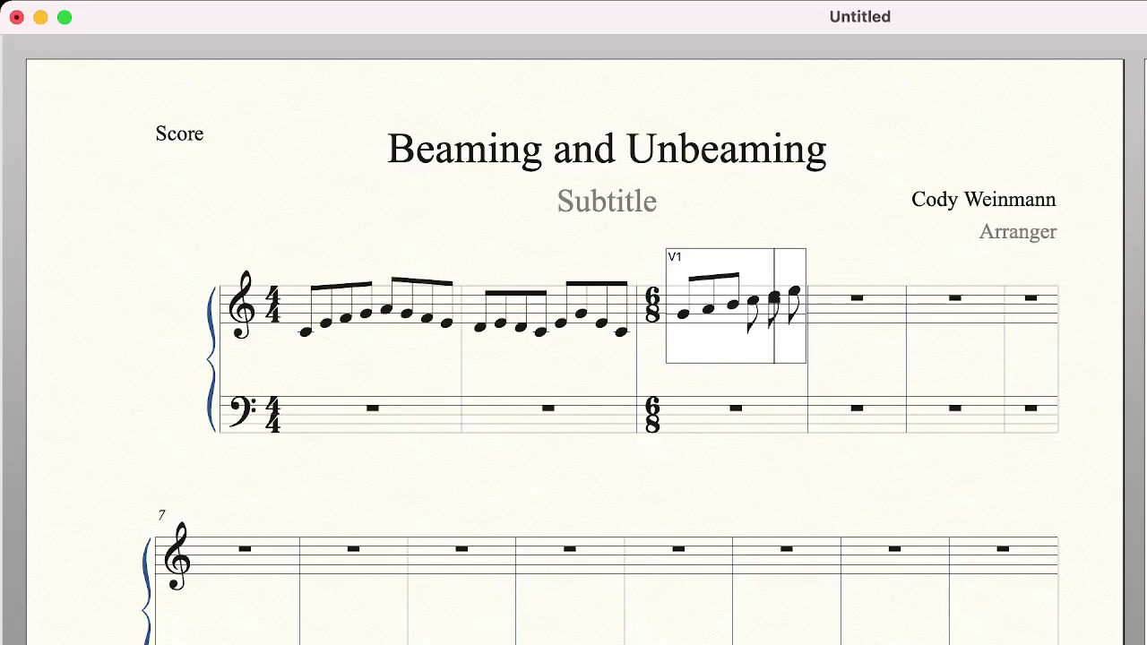
{"action": "key", "text": "slash"}
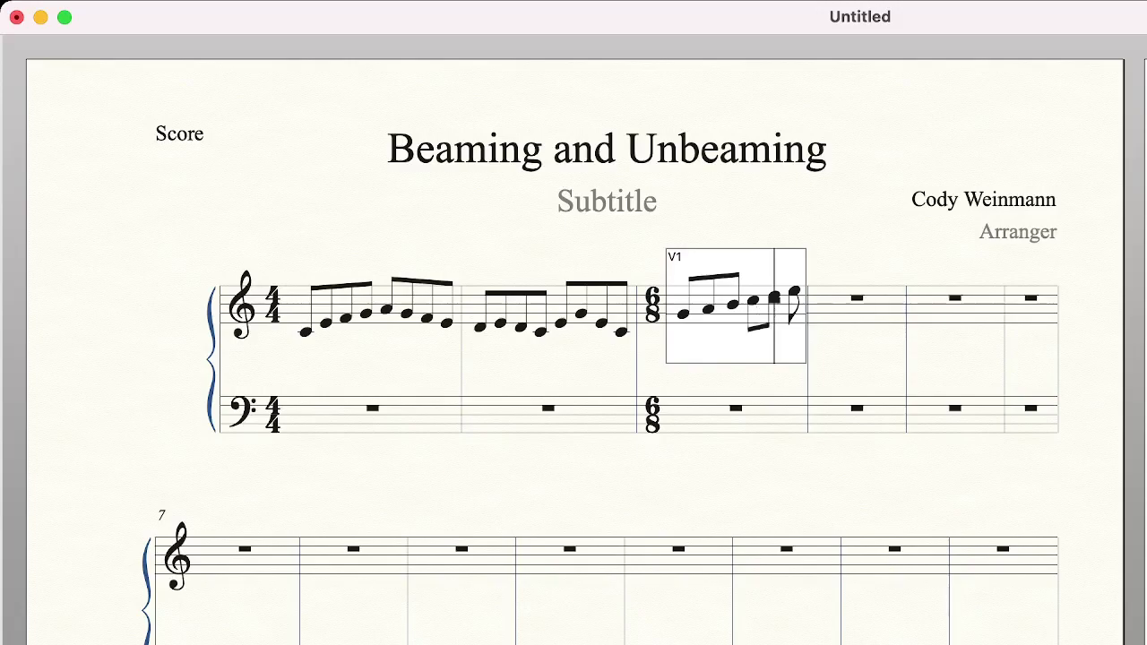